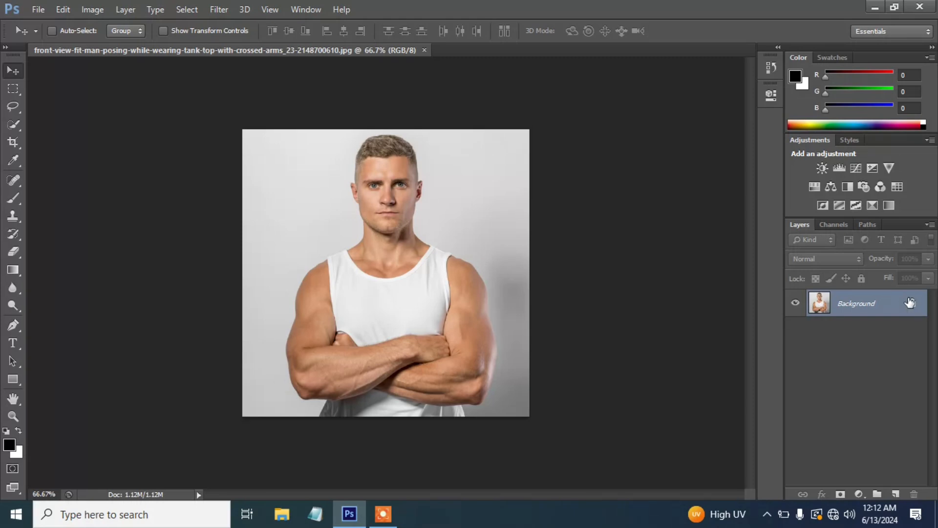
Convert the locked Background into a regular layer named jgj
{"action": "double_click", "coordinate": [911, 302]}
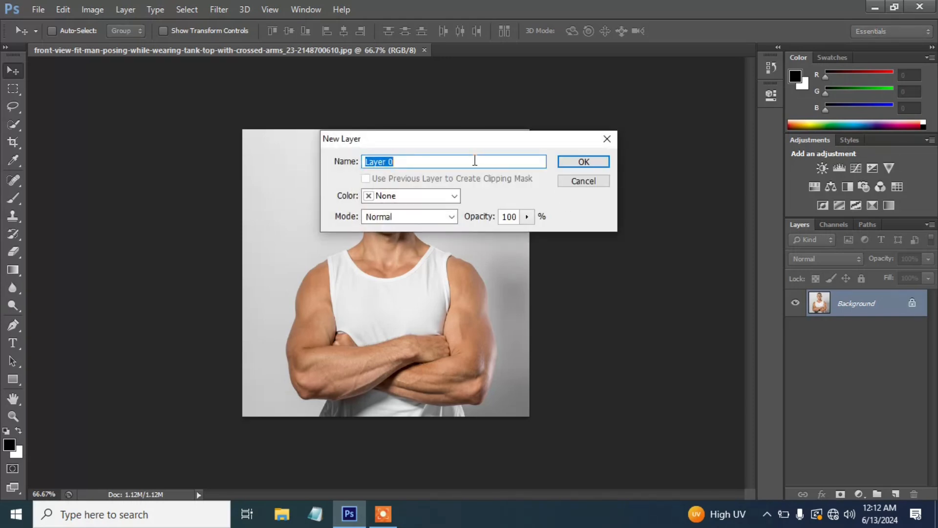
{"action": "type", "text": "f"}
{"action": "left_click", "coordinate": [578, 167]}
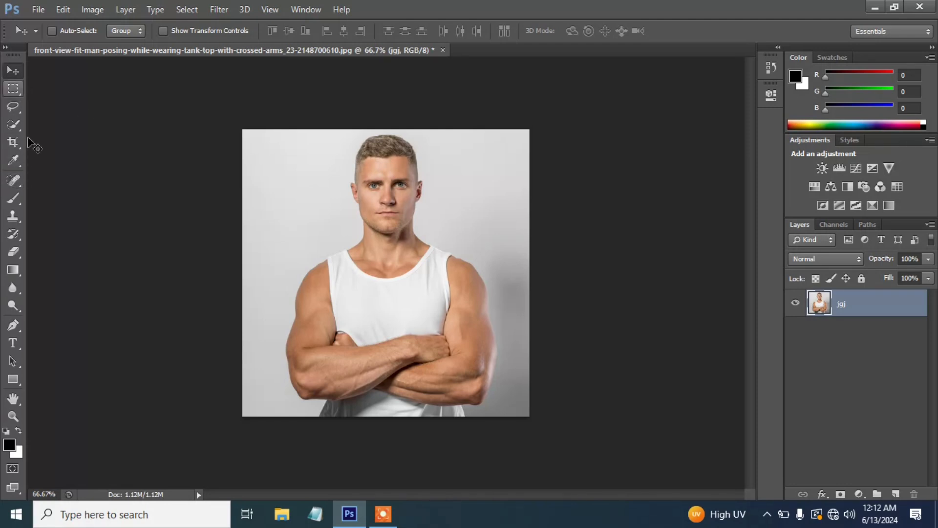
Start a Magnetic Lasso outline at the top of the man's hair and trace down the head's right side to the ear
{"action": "left_click", "coordinate": [14, 108]}
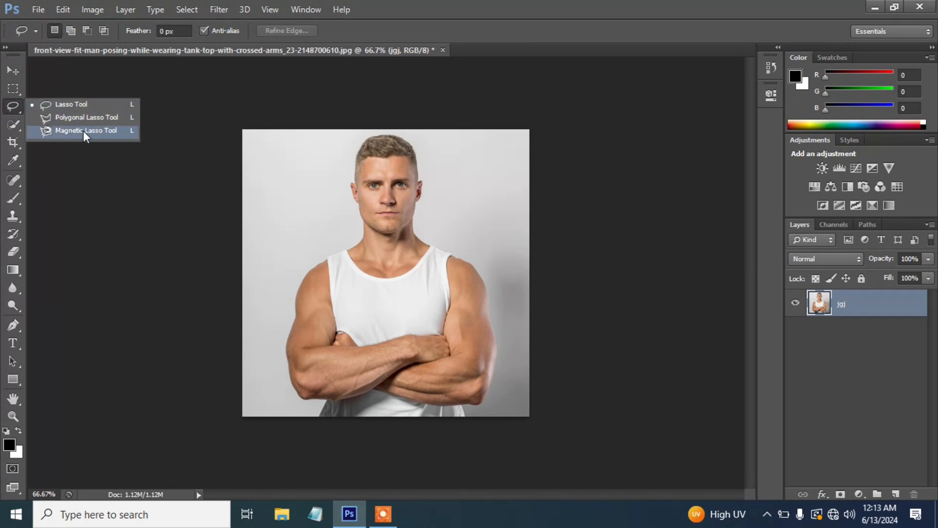
{"action": "left_click", "coordinate": [62, 132]}
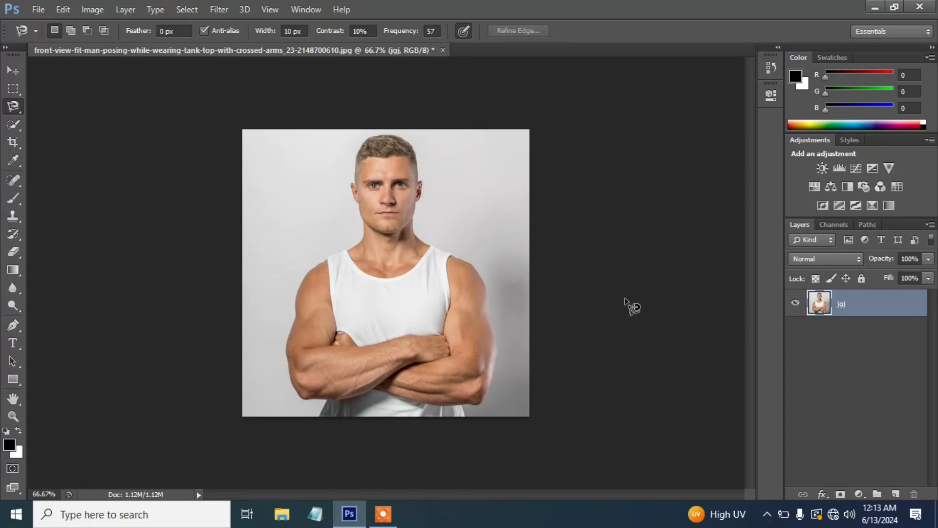
{"action": "scroll", "coordinate": [526, 267], "scroll_direction": "up", "scroll_amount": 3}
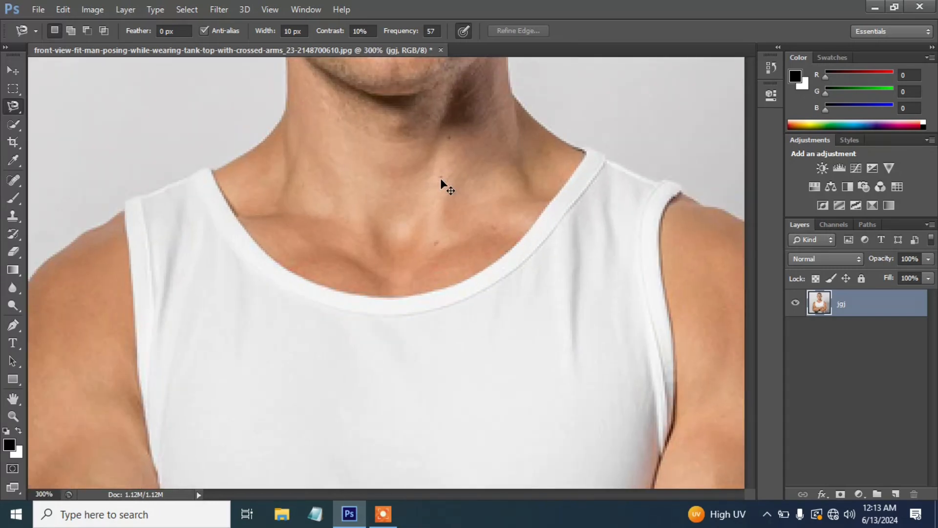
{"action": "scroll", "coordinate": [441, 181], "scroll_direction": "down", "scroll_amount": 1}
{"action": "scroll", "coordinate": [440, 179], "scroll_direction": "down", "scroll_amount": 1}
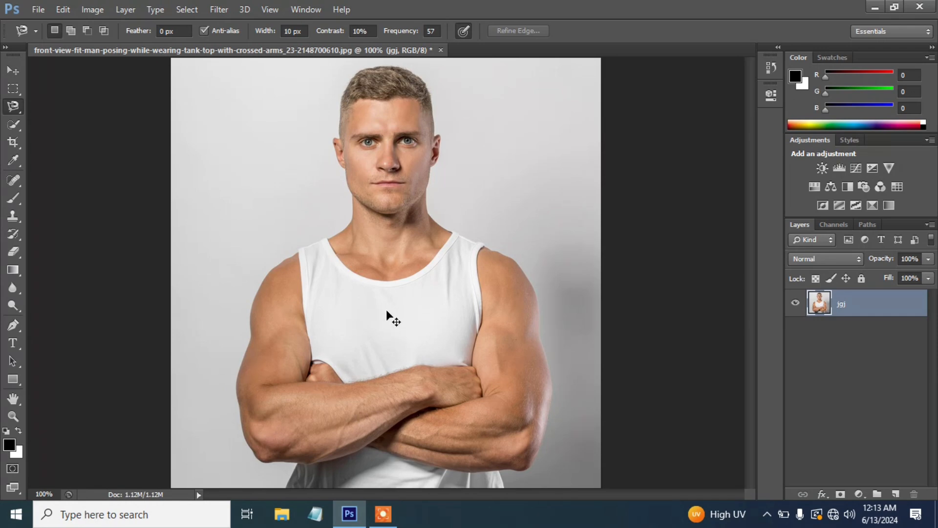
{"action": "key", "text": "ctrl+plus"}
{"action": "key", "text": "ctrl+plus"}
{"action": "left_click_drag", "start_coordinate": [409, 181], "coordinate": [398, 356]}
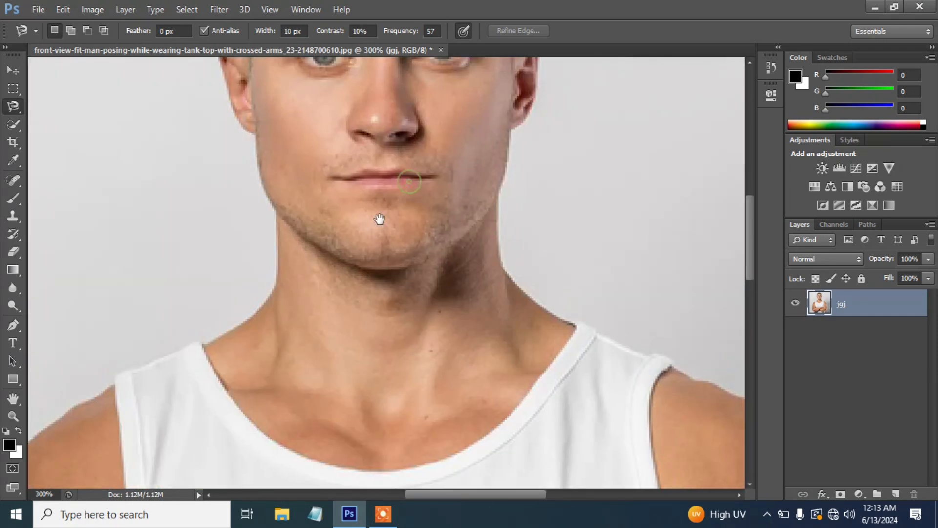
{"action": "left_click_drag", "start_coordinate": [380, 219], "coordinate": [330, 383]}
{"action": "left_click_drag", "start_coordinate": [332, 347], "coordinate": [332, 361]}
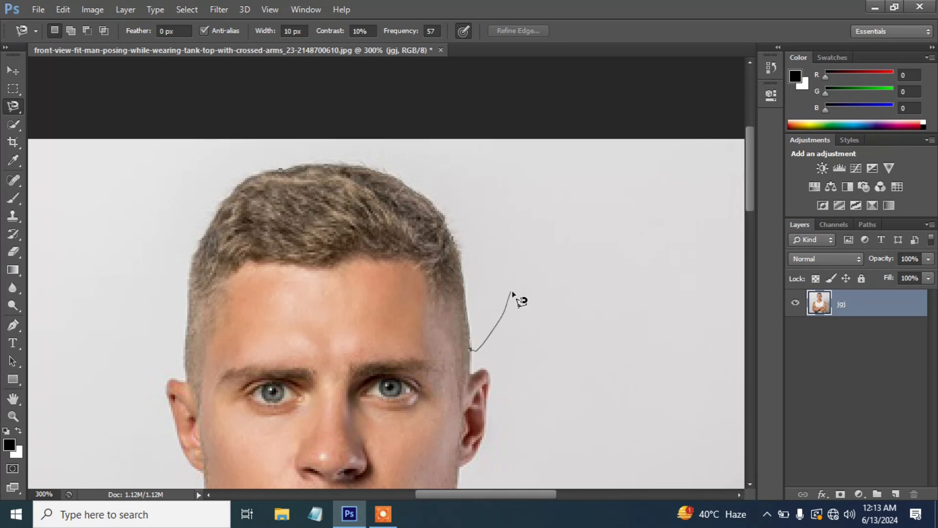
{"action": "key", "text": "BackSpace"}
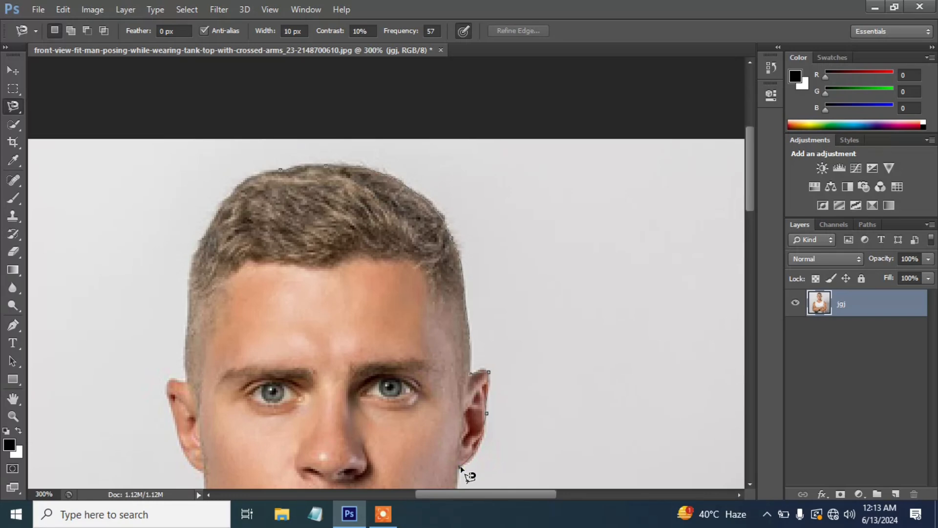
Continue the lasso outline from below the ear along the jaw, neck and shirt strap, over the shoulder to the upper arm
{"action": "scroll", "coordinate": [461, 470], "scroll_direction": "down", "scroll_amount": 5}
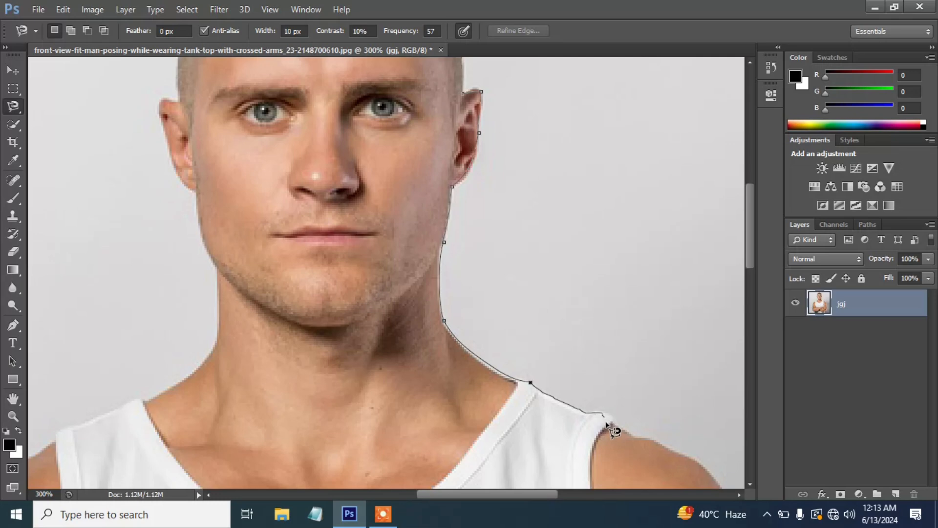
{"action": "key", "text": "space"}
{"action": "mouse_move", "coordinate": [622, 419]}
{"action": "left_mouse_down"}
{"action": "mouse_move", "coordinate": [570, 408]}
{"action": "mouse_move", "coordinate": [450, 310]}
{"action": "mouse_move", "coordinate": [445, 291]}
{"action": "left_mouse_up"}
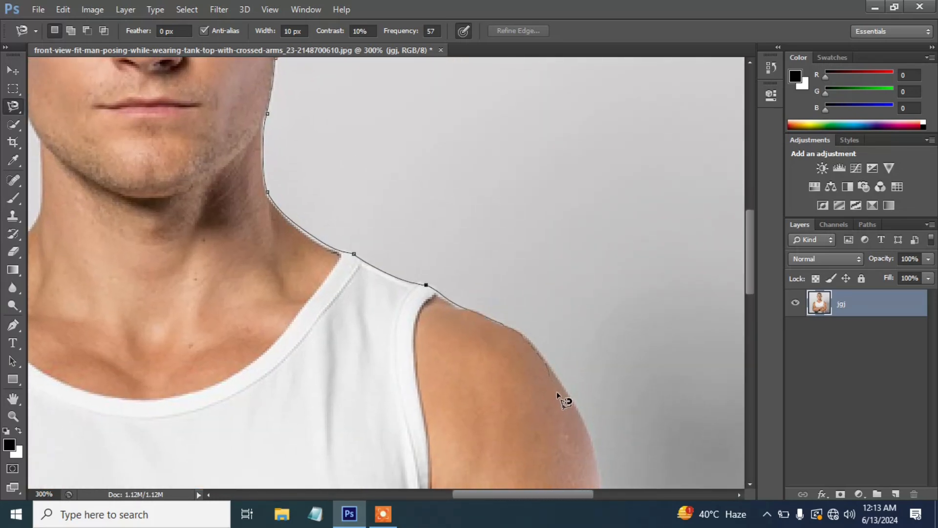
{"action": "mouse_move", "coordinate": [586, 436]}
{"action": "left_mouse_down"}
{"action": "mouse_move", "coordinate": [506, 336]}
{"action": "mouse_move", "coordinate": [533, 110]}
{"action": "left_mouse_up"}
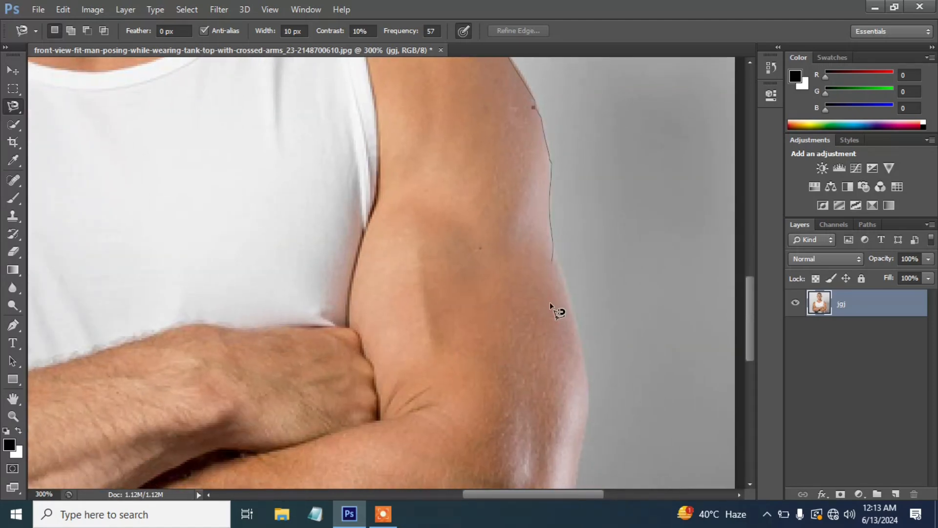
Correct the stray lasso segment on the upper arm with a manual anchor and continue the outline down toward the elbow
{"action": "key", "text": "BackSpace"}
{"action": "left_click", "coordinate": [562, 268]}
{"action": "key", "text": "space"}
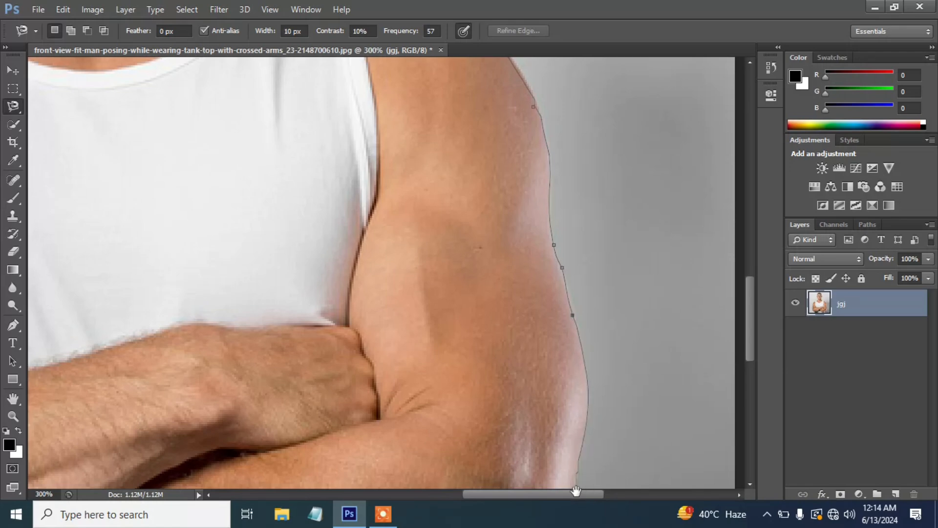
{"action": "mouse_move", "coordinate": [570, 462]}
{"action": "left_mouse_down"}
{"action": "mouse_move", "coordinate": [465, 13]}
{"action": "mouse_move", "coordinate": [475, 84]}
{"action": "left_mouse_up"}
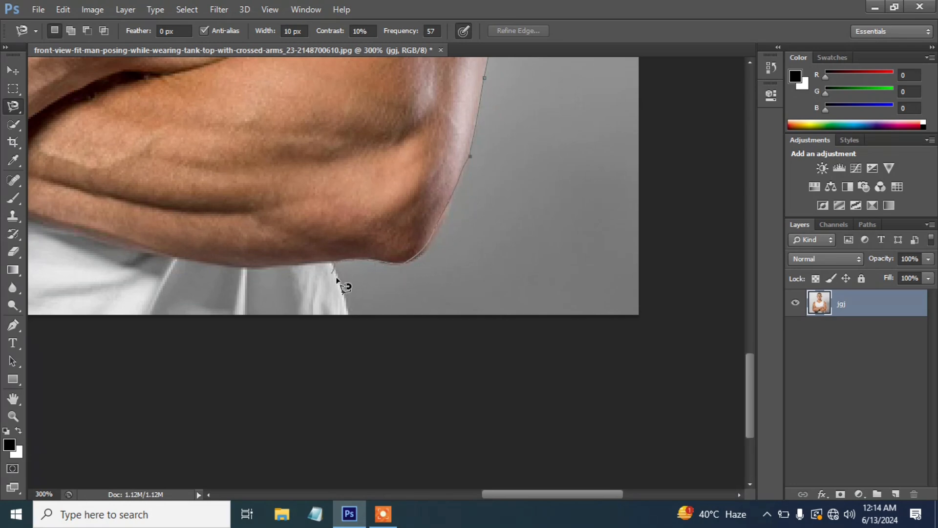
Trace the lasso outline across the shirt along the photo's lower edge and up the shirt's other side to the forearm
{"action": "left_click", "coordinate": [348, 317]}
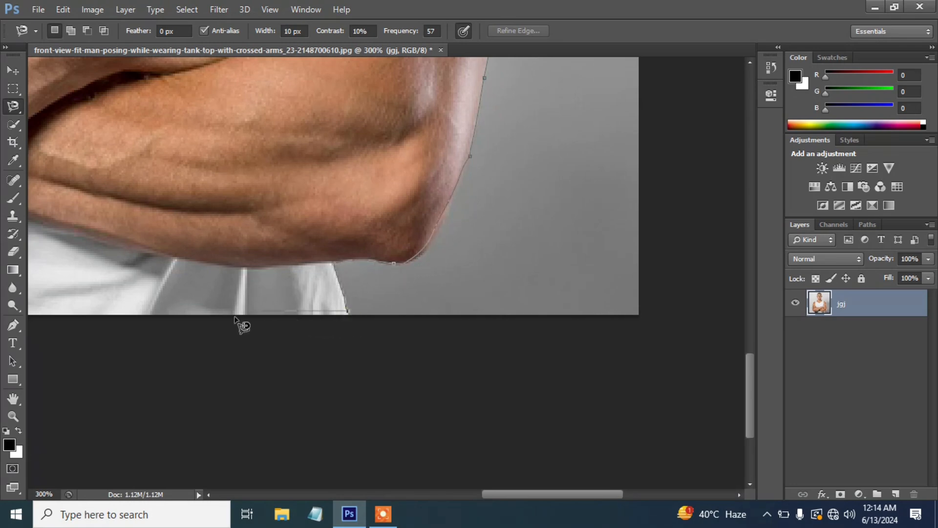
{"action": "left_click", "coordinate": [251, 321]}
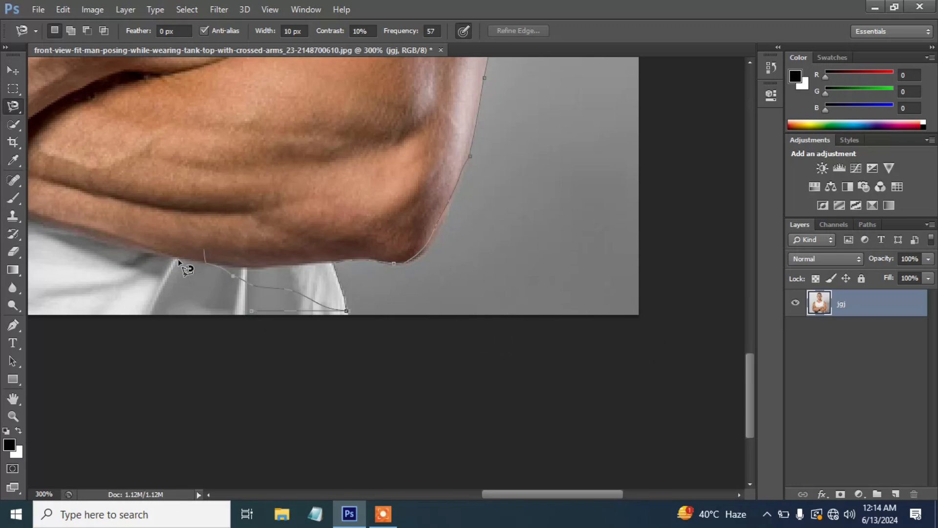
{"action": "left_click_drag", "start_coordinate": [176, 310], "coordinate": [425, 290]}
{"action": "left_click_drag", "start_coordinate": [212, 266], "coordinate": [410, 261]}
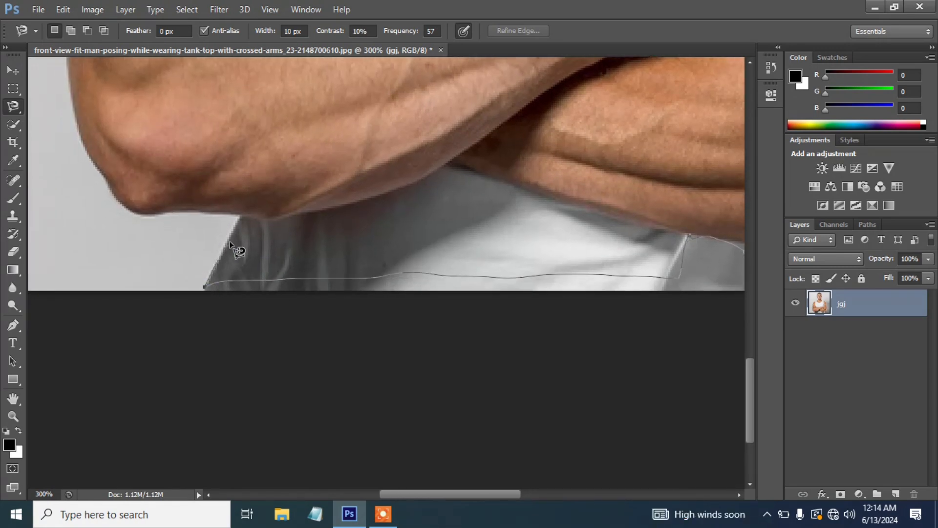
{"action": "left_click", "coordinate": [238, 215]}
Continue the lasso outline around the left-side elbow, up the arm and over the shoulder to the base of the neck
{"action": "left_click_drag", "start_coordinate": [88, 122], "coordinate": [173, 323]}
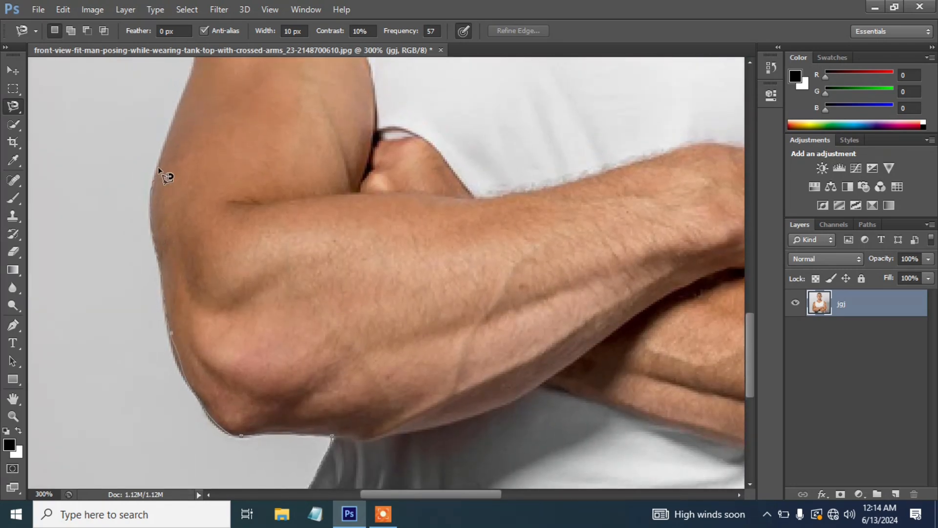
{"action": "mouse_move", "coordinate": [189, 140]}
{"action": "left_mouse_down"}
{"action": "mouse_move", "coordinate": [199, 295]}
{"action": "mouse_move", "coordinate": [205, 288]}
{"action": "left_mouse_up"}
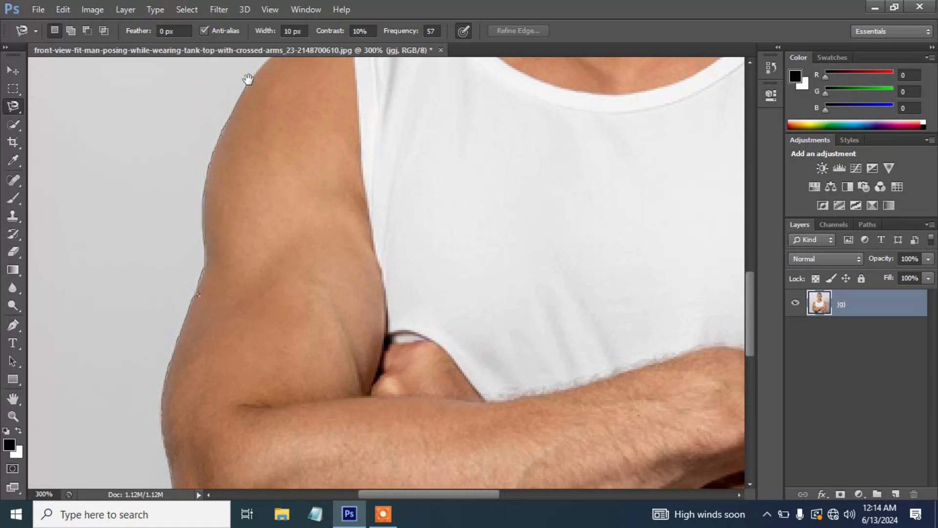
{"action": "left_click_drag", "start_coordinate": [248, 79], "coordinate": [226, 219]}
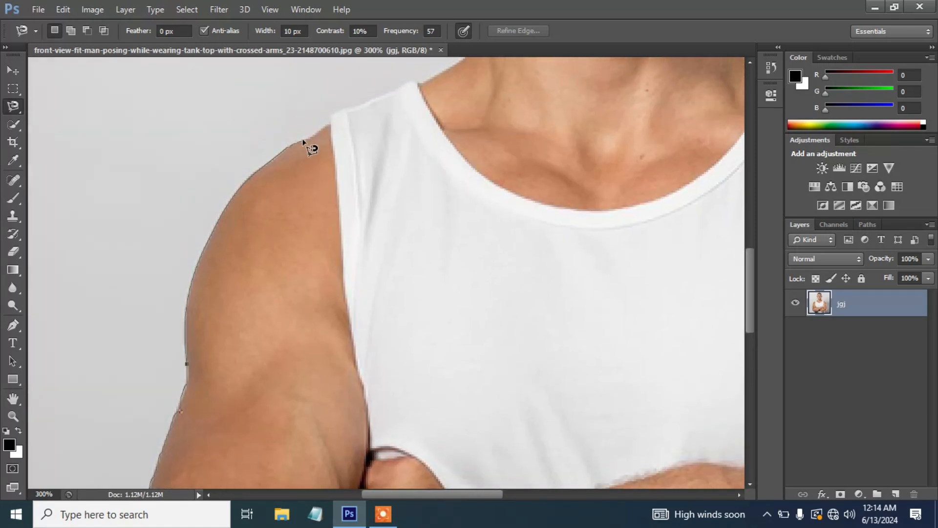
{"action": "left_click_drag", "start_coordinate": [332, 217], "coordinate": [214, 392]}
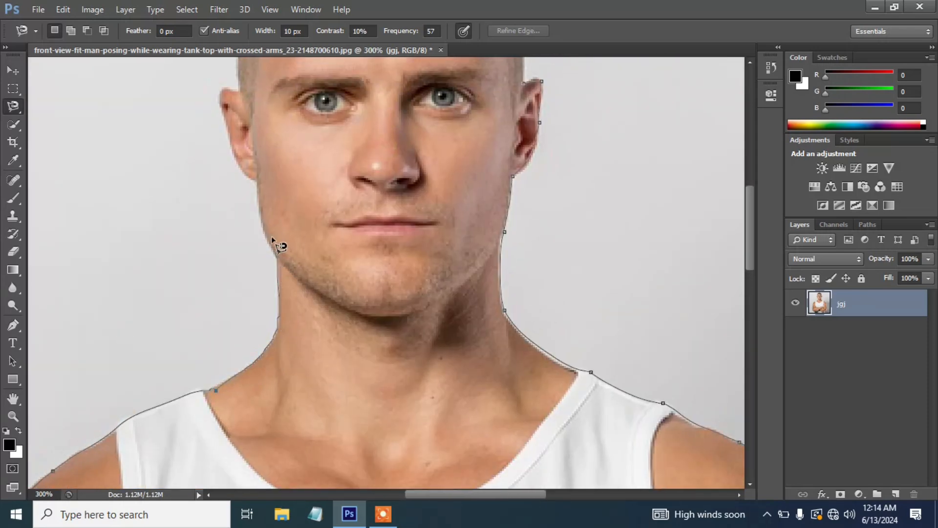
Trace the left side of the jaw, ear and hair, and close the lasso selection at its starting point
{"action": "left_click", "coordinate": [257, 180]}
{"action": "mouse_move", "coordinate": [255, 142]}
{"action": "left_mouse_down"}
{"action": "mouse_move", "coordinate": [253, 215]}
{"action": "mouse_move", "coordinate": [268, 263]}
{"action": "left_mouse_up"}
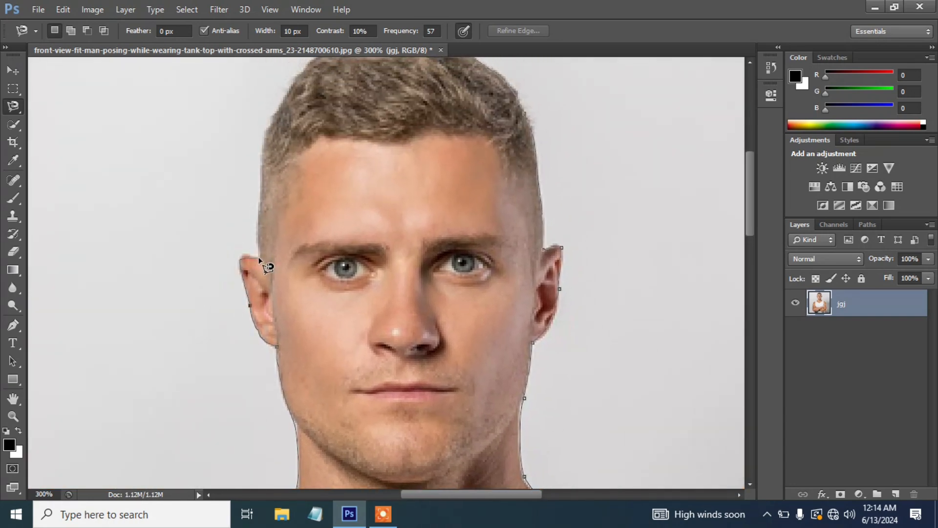
{"action": "left_click", "coordinate": [259, 259]}
{"action": "left_click_drag", "start_coordinate": [309, 76], "coordinate": [225, 391]}
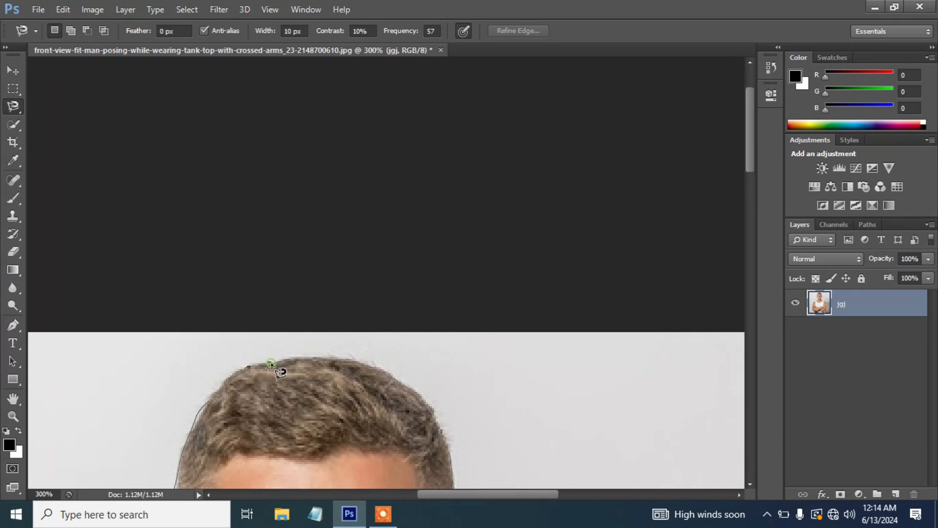
{"action": "left_click", "coordinate": [271, 362]}
{"action": "key", "text": "ctrl+minus"}
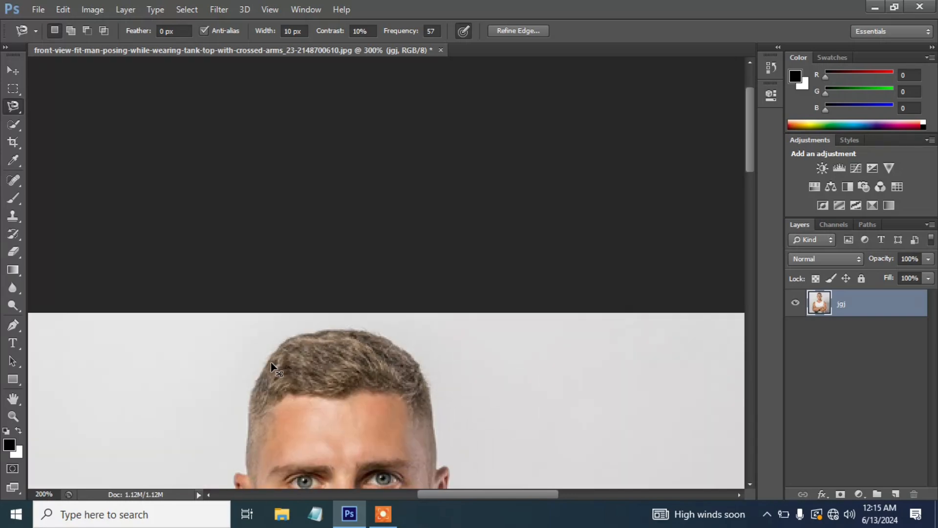
{"action": "key", "text": "ctrl+minus"}
{"action": "key", "text": "ctrl+minus"}
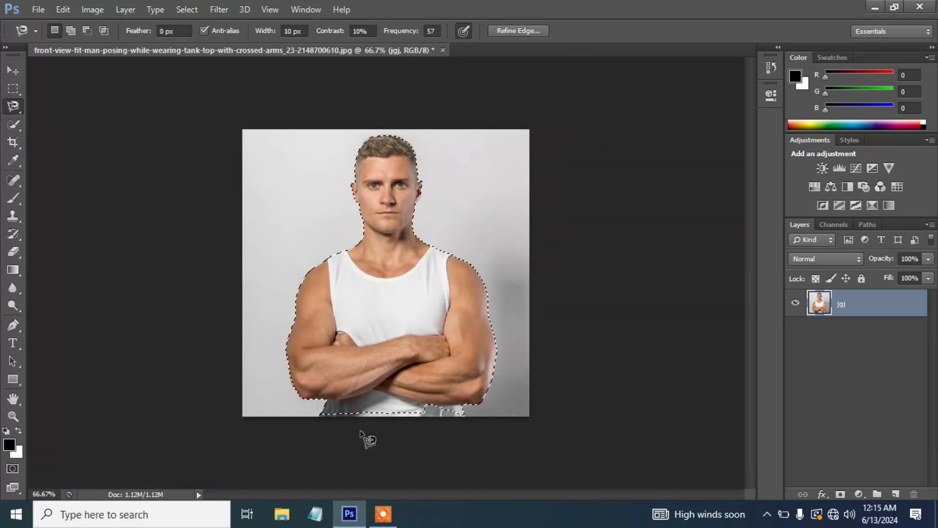
Add the missed shirt areas at the photo's lower edge to the selection with rectangular marquees, including a strip about 4.3 in wide
{"action": "scroll", "coordinate": [360, 431], "scroll_direction": "up", "scroll_amount": 5}
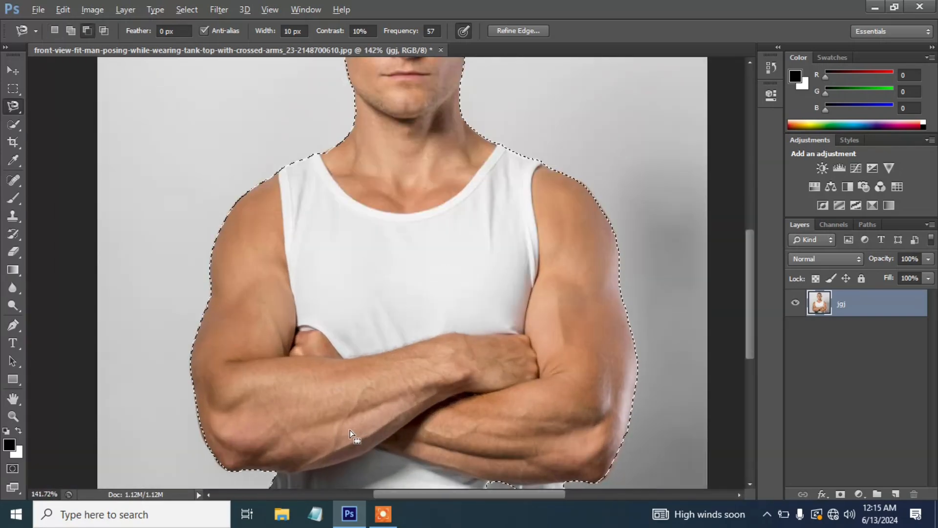
{"action": "scroll", "coordinate": [360, 241], "scroll_direction": "down", "scroll_amount": 5}
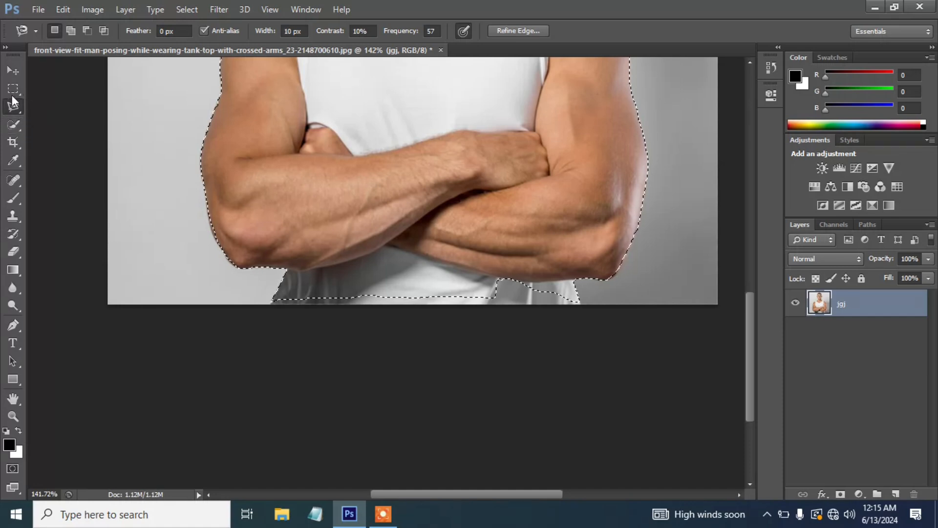
{"action": "left_click", "coordinate": [13, 87]}
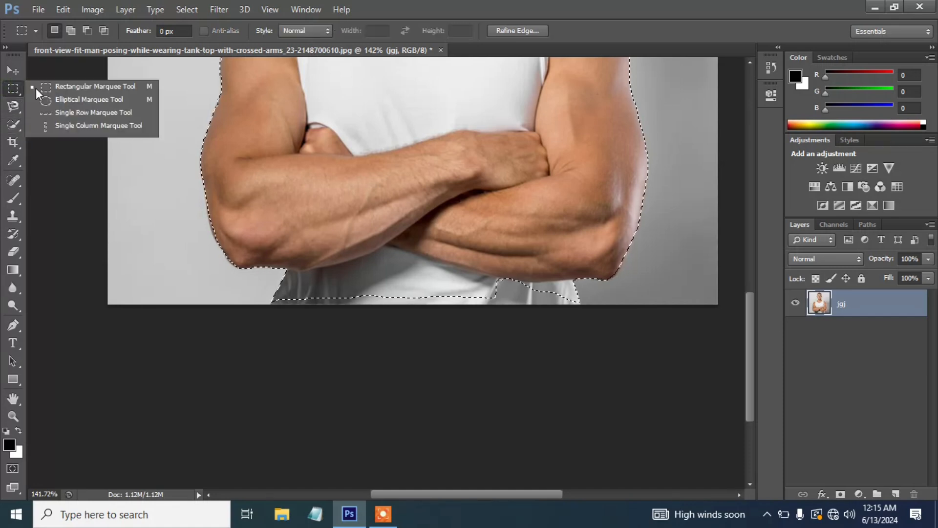
{"action": "left_click", "coordinate": [87, 90]}
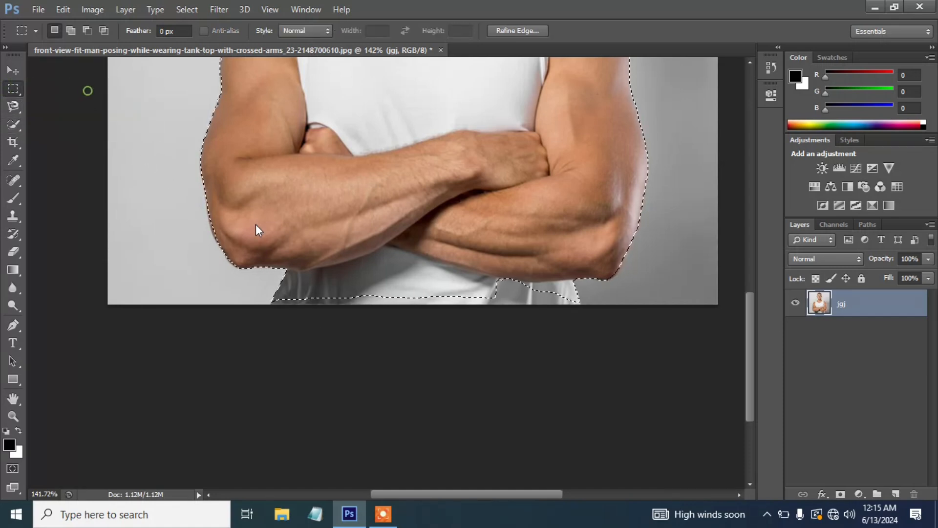
{"action": "key", "text": "shift"}
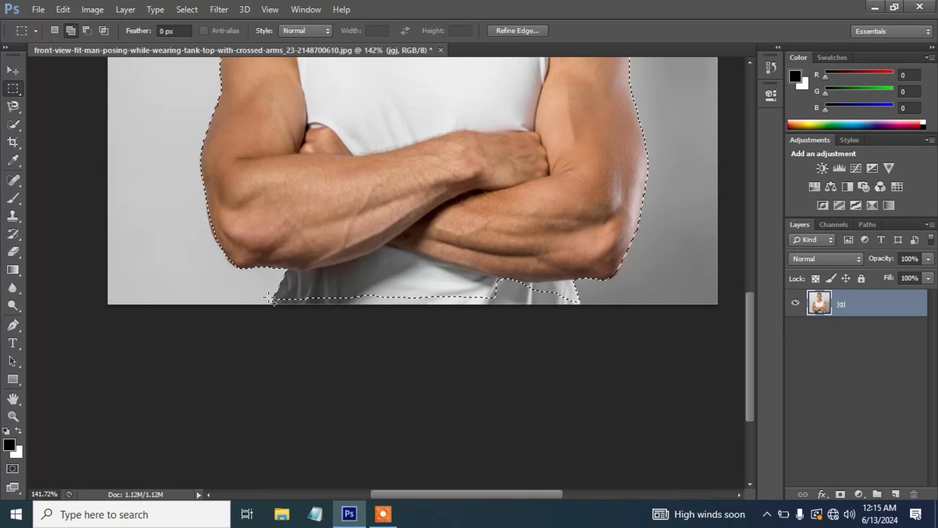
{"action": "left_click_drag", "start_coordinate": [270, 298], "coordinate": [497, 320]}
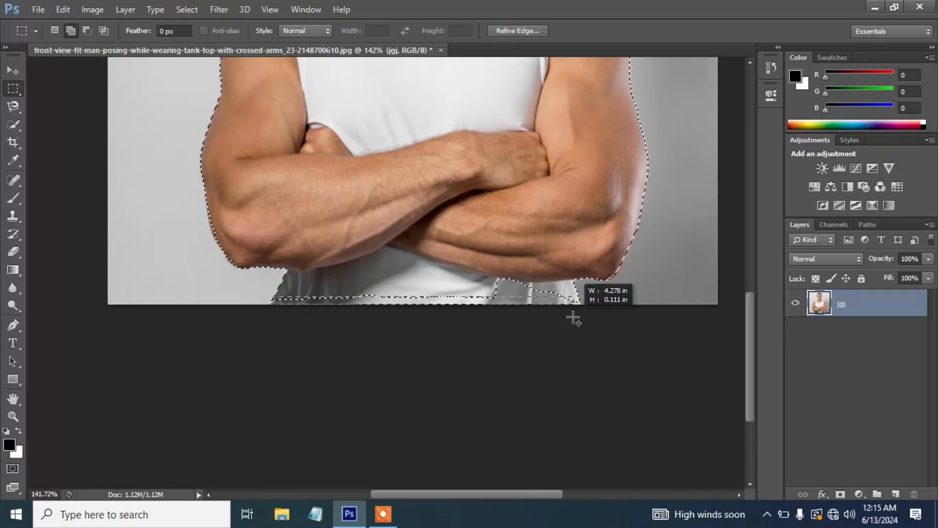
{"action": "left_click_drag", "start_coordinate": [482, 277], "coordinate": [581, 311]}
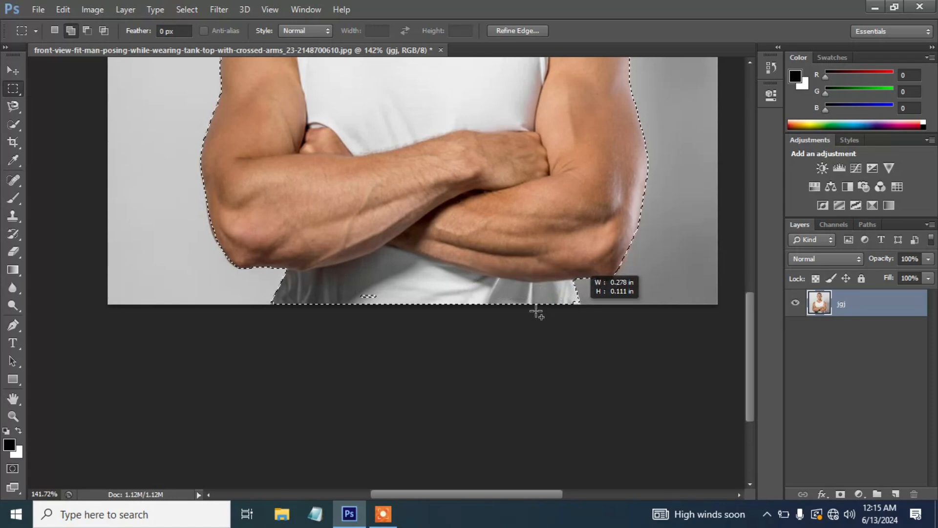
{"action": "left_click_drag", "start_coordinate": [335, 283], "coordinate": [435, 326]}
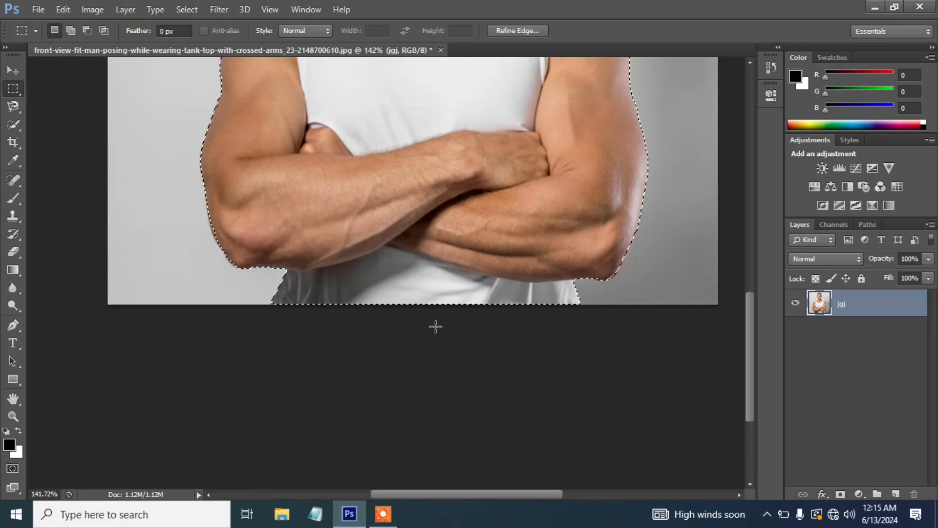
Invert the selection, delete the background around the man, and deselect
{"action": "key", "text": "ctrl+0"}
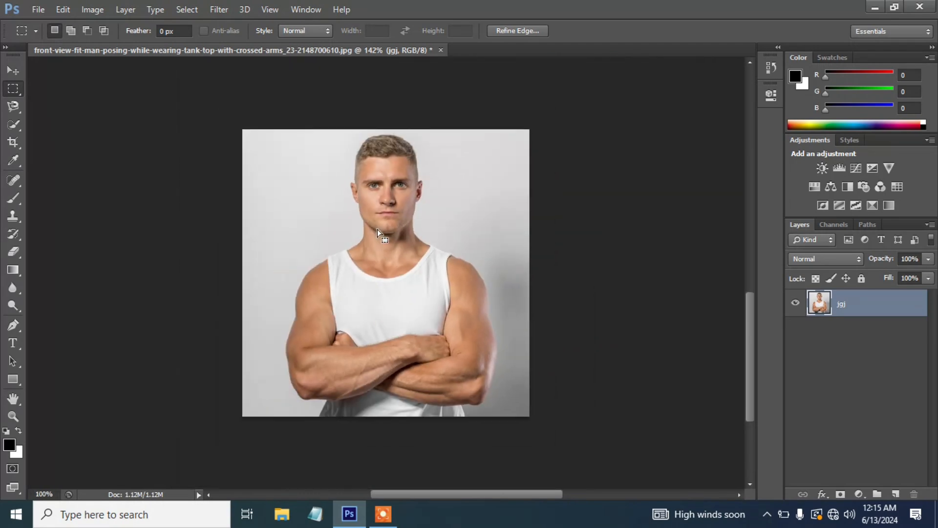
{"action": "left_click", "coordinate": [185, 13]}
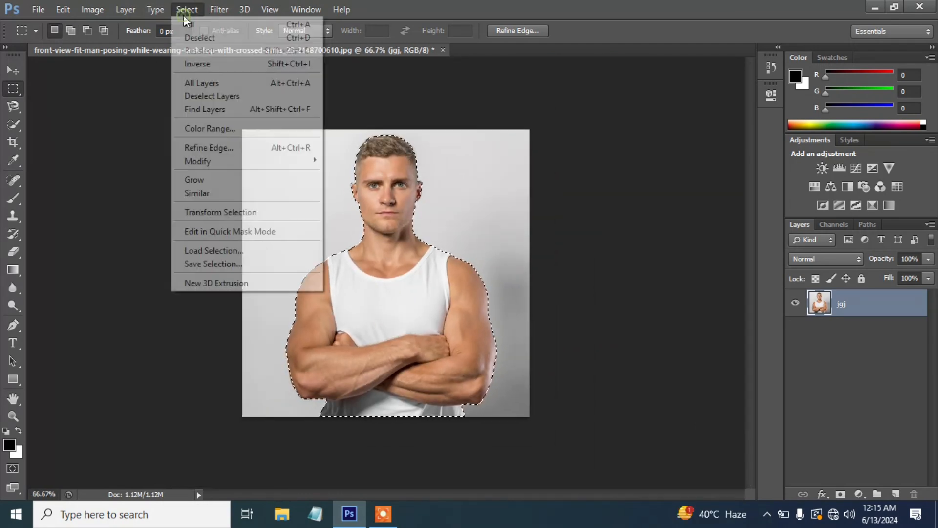
{"action": "left_click", "coordinate": [210, 65]}
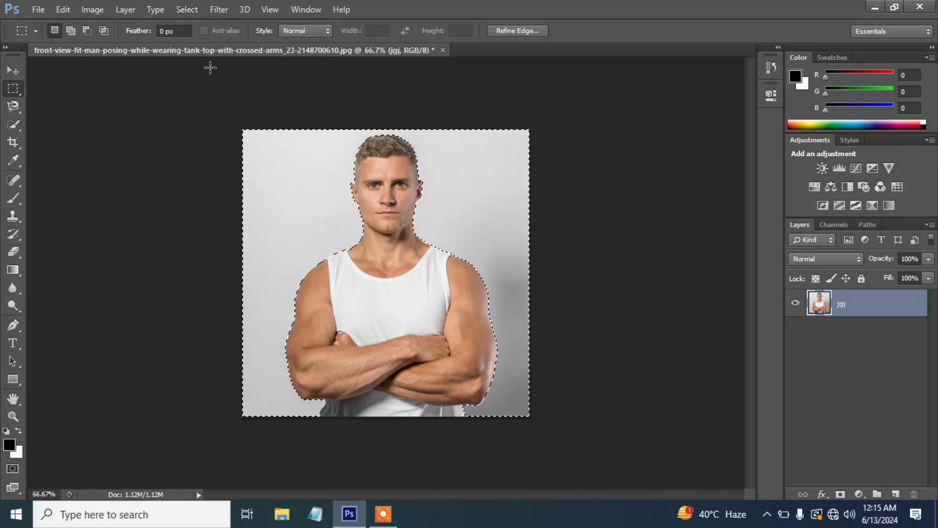
{"action": "key", "text": "Delete"}
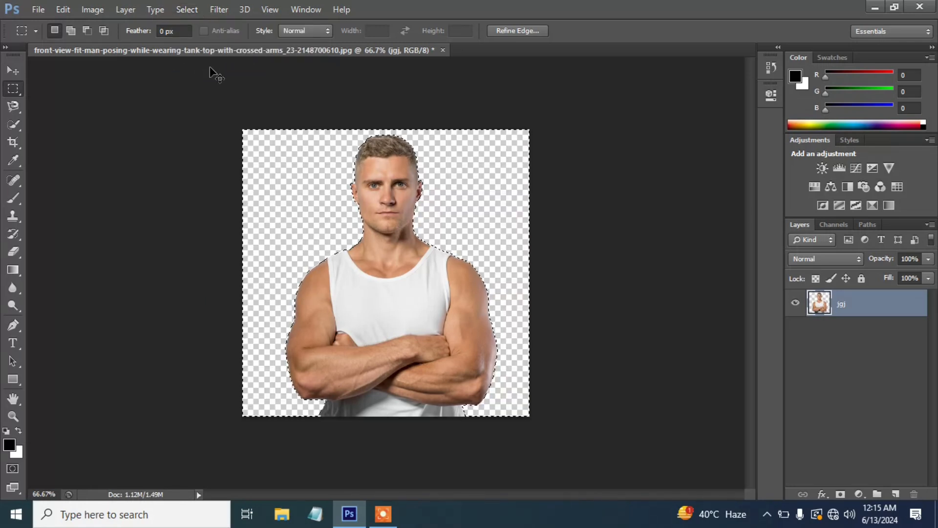
{"action": "key", "text": "ctrl+d"}
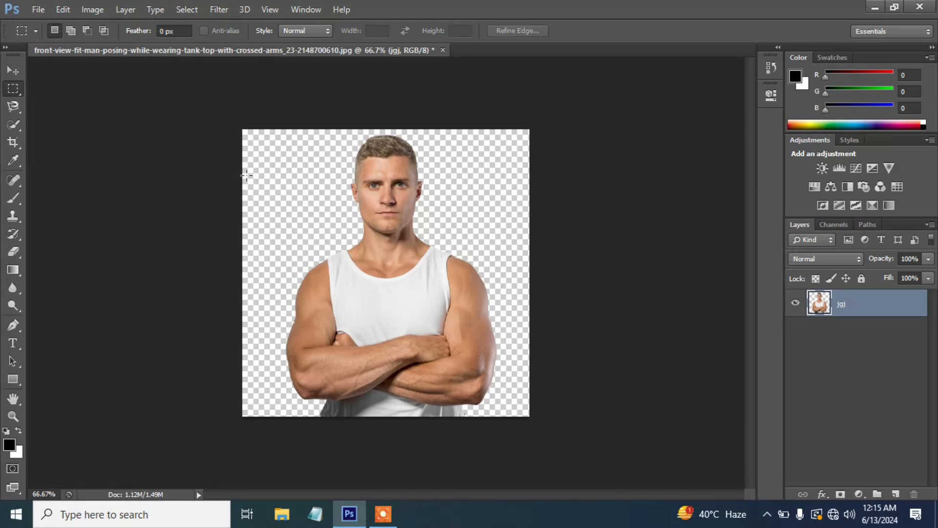